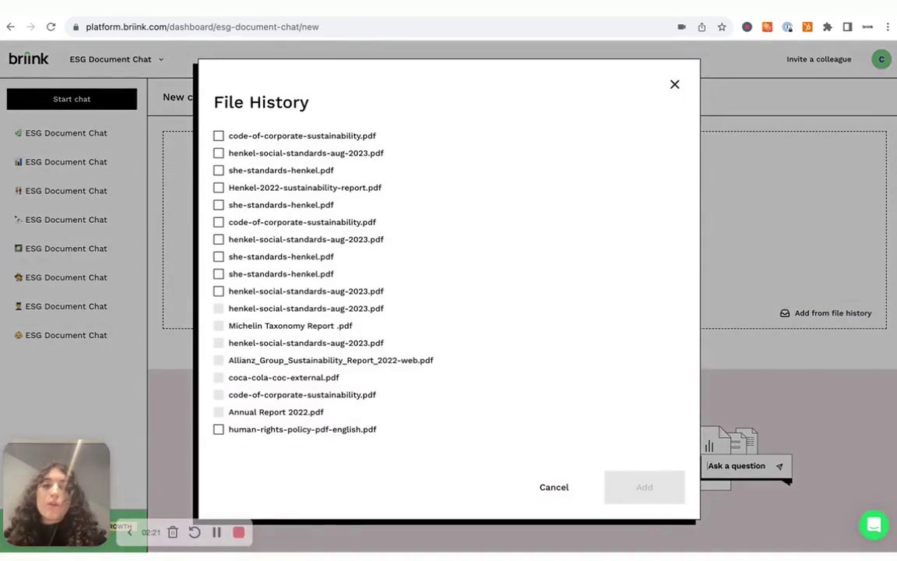
Add she-standards-henkel.pdf and Henkel-2022-sustainability-report.pdf from file history to a new chat
click(674, 83)
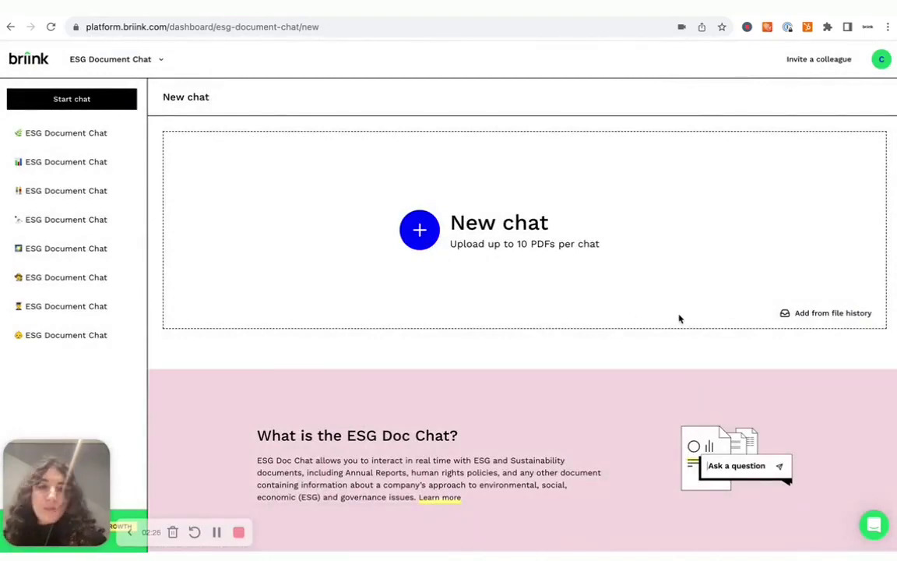
click(808, 313)
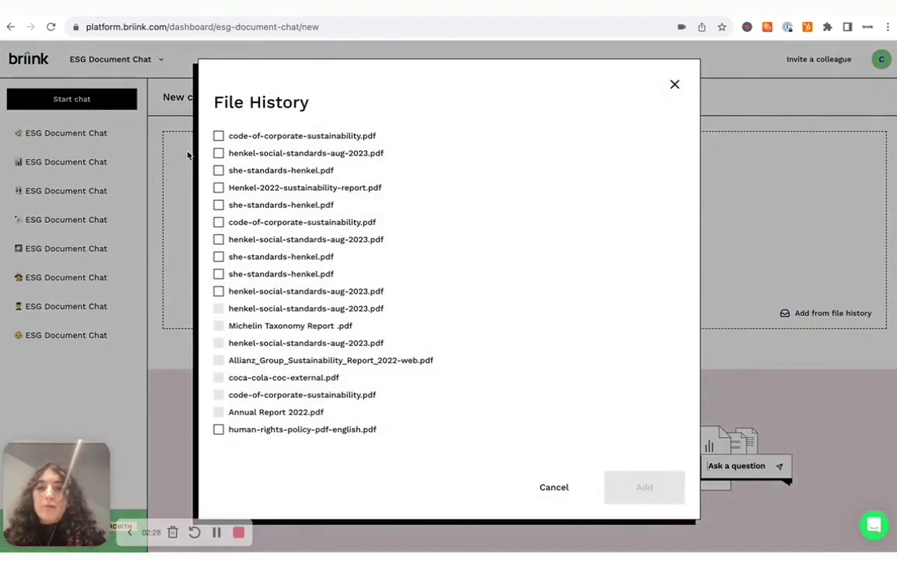
click(218, 170)
click(219, 187)
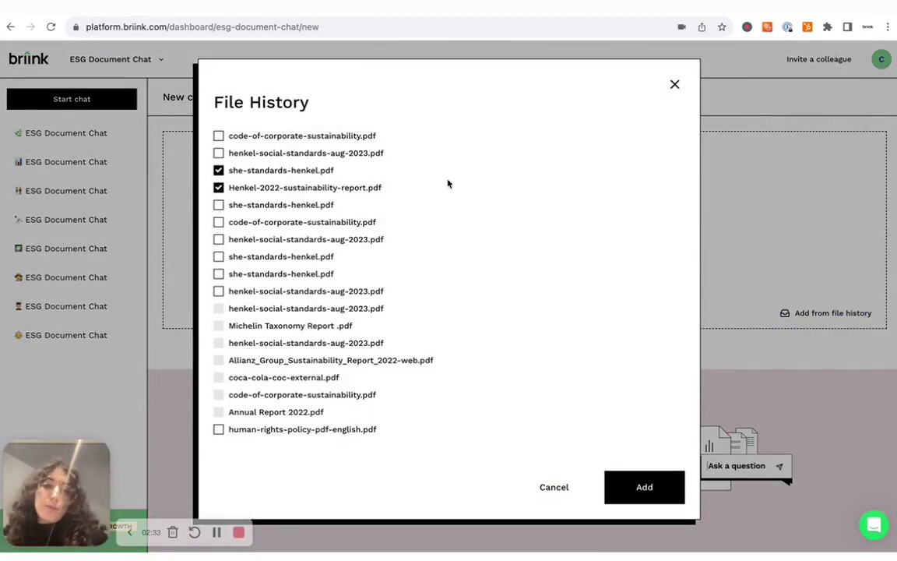
click(644, 487)
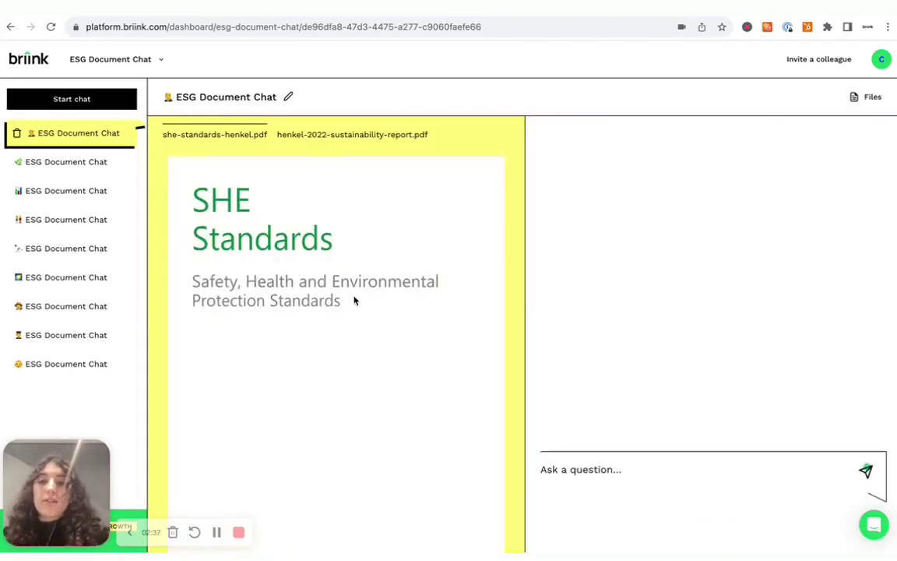
Browse both loaded PDFs, switching between the sustainability report and the SHE standards
scroll(354, 301, down, 10)
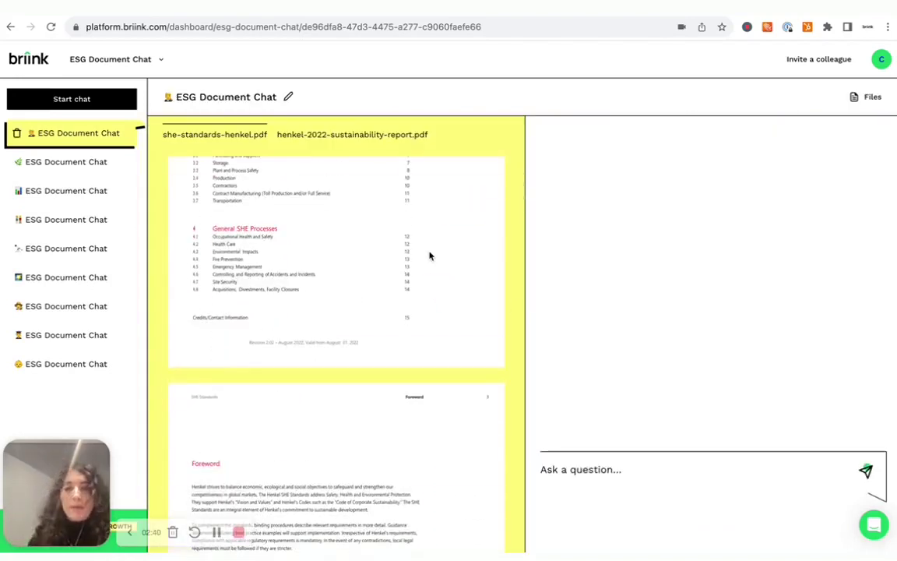
scroll(429, 256, down, 2)
click(343, 135)
click(231, 135)
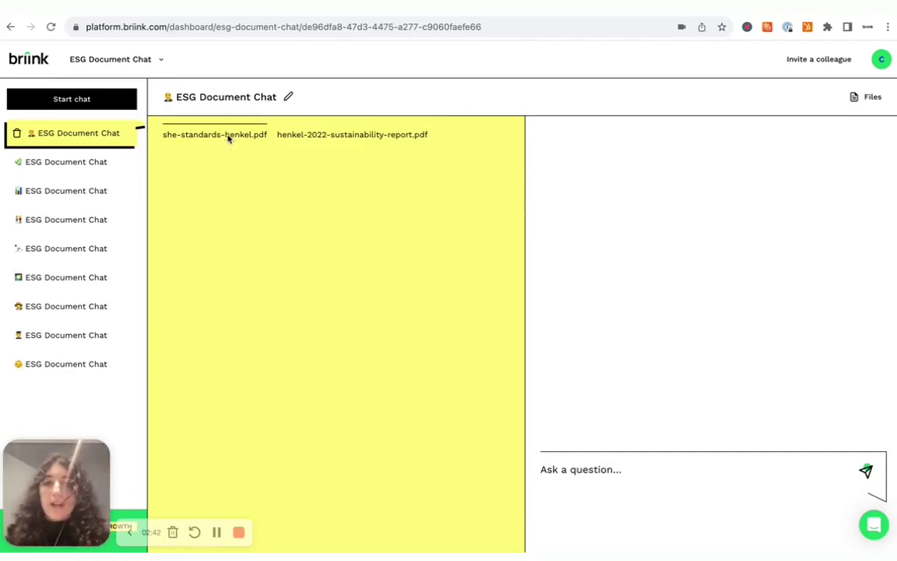
scroll(423, 421, down, 10)
Ask 'Does Henkel contribute to any SDGs?' about the loaded documents
click(591, 469)
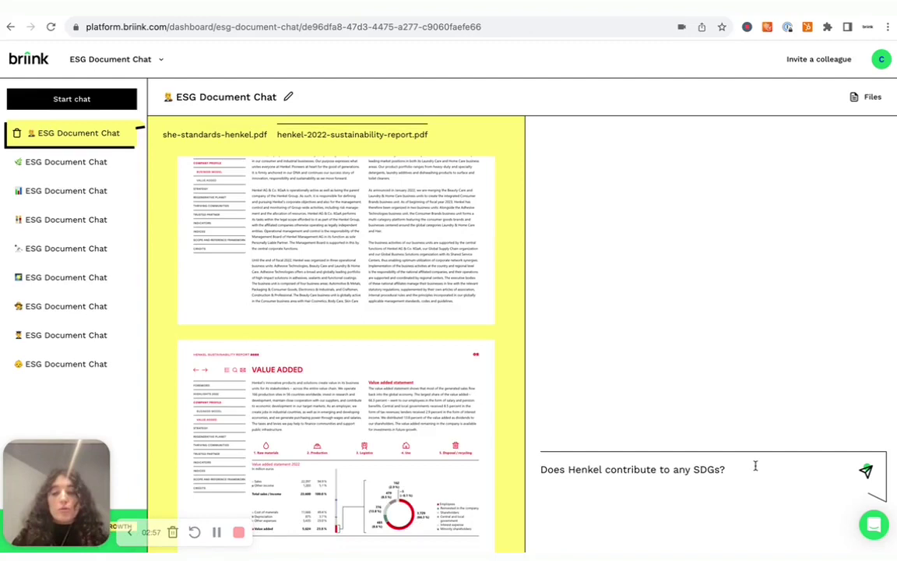
key(Return)
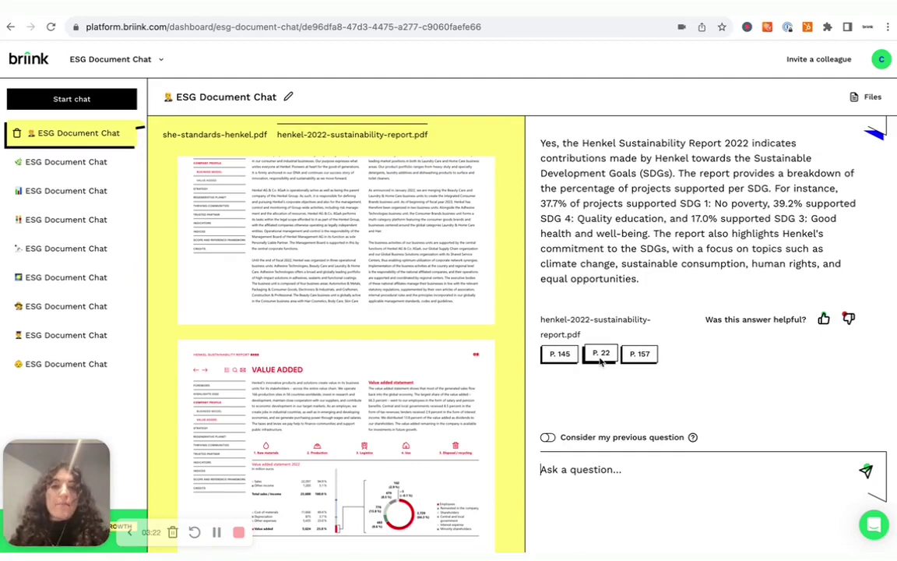
View the cited report pages 22 and 157, then return to the ESG AI Toolbox dashboard
click(601, 358)
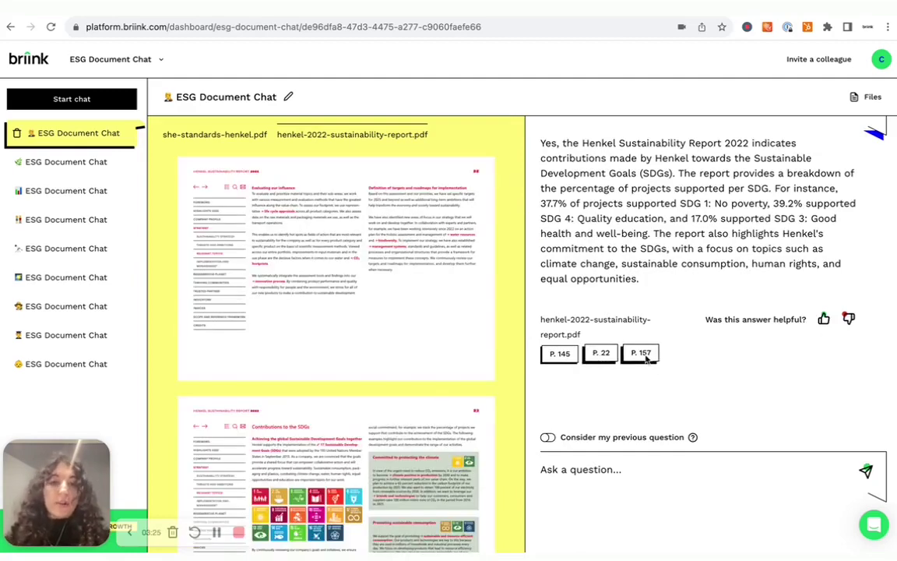
click(640, 353)
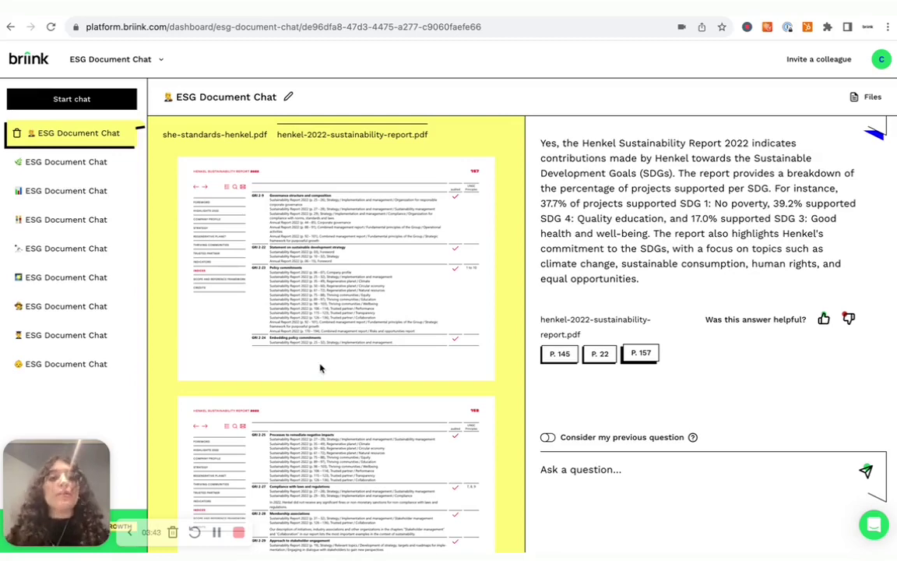
click(217, 532)
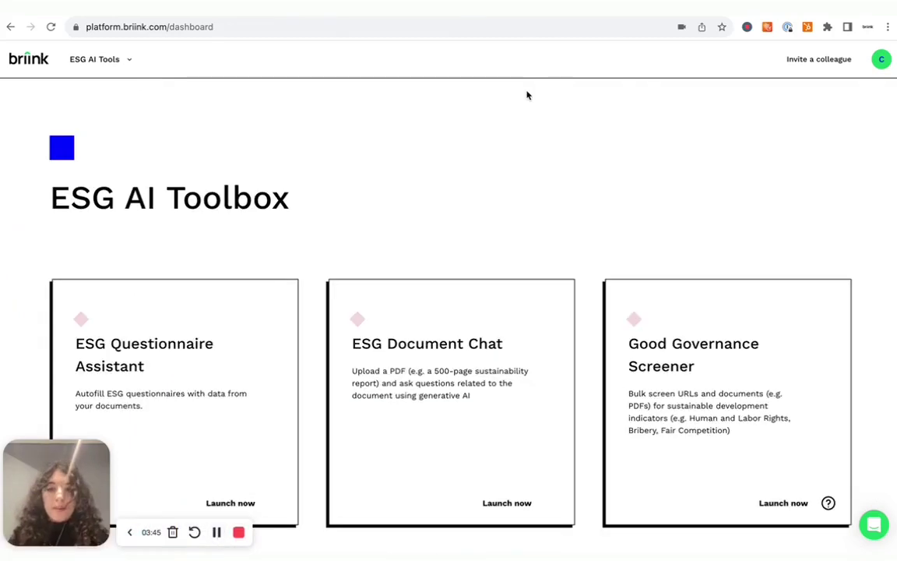
Start a new questionnaire in ESG Questionnaire Assistant named 'Inclusion and Diversity Questionnaire 2023'
click(189, 333)
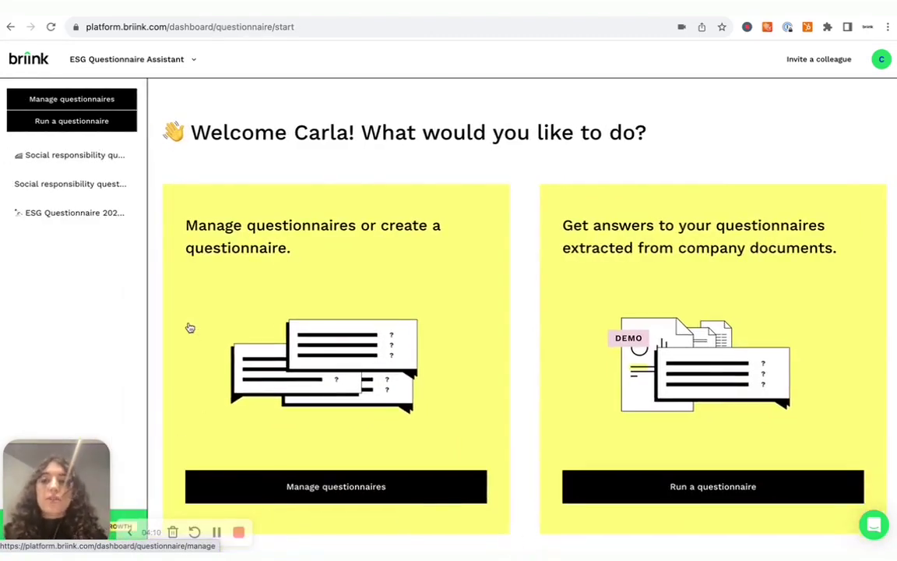
click(94, 99)
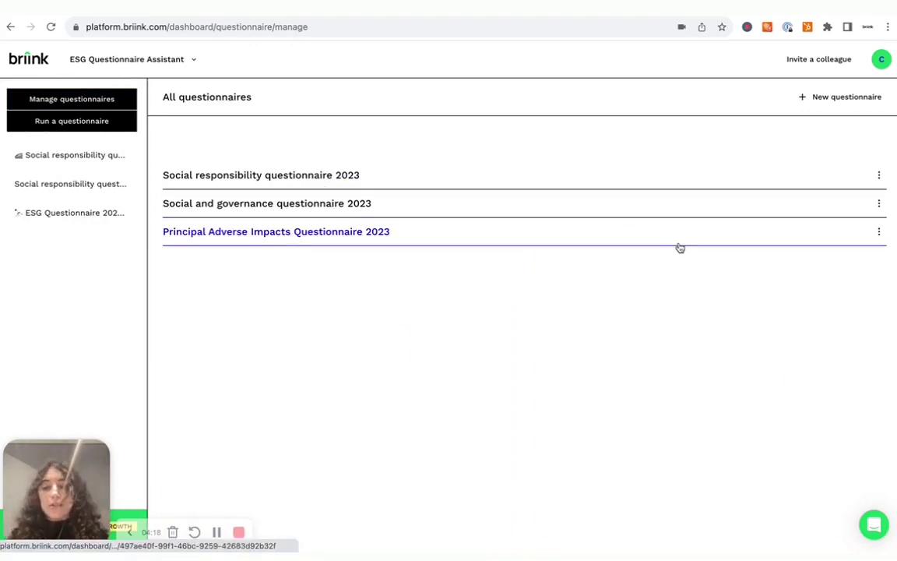
click(847, 99)
click(341, 187)
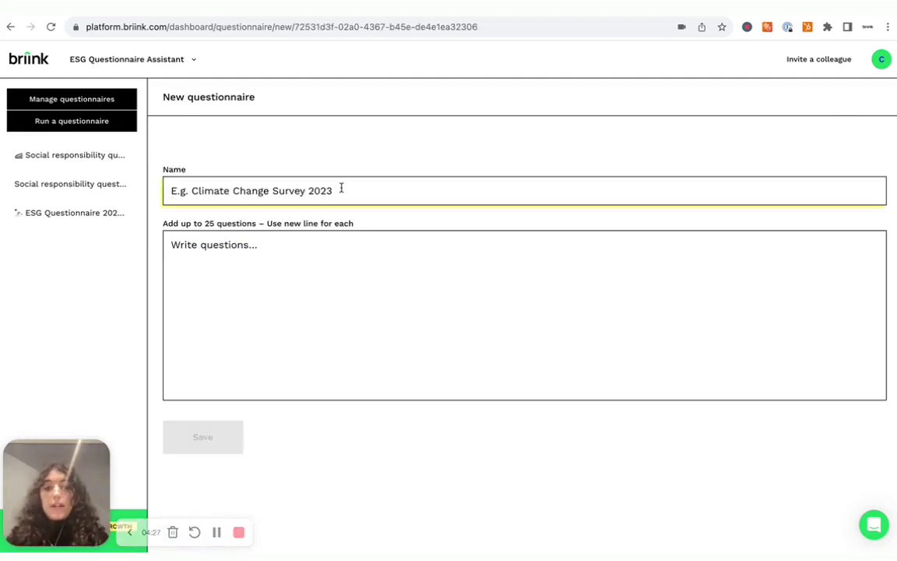
text(Inclusion and)
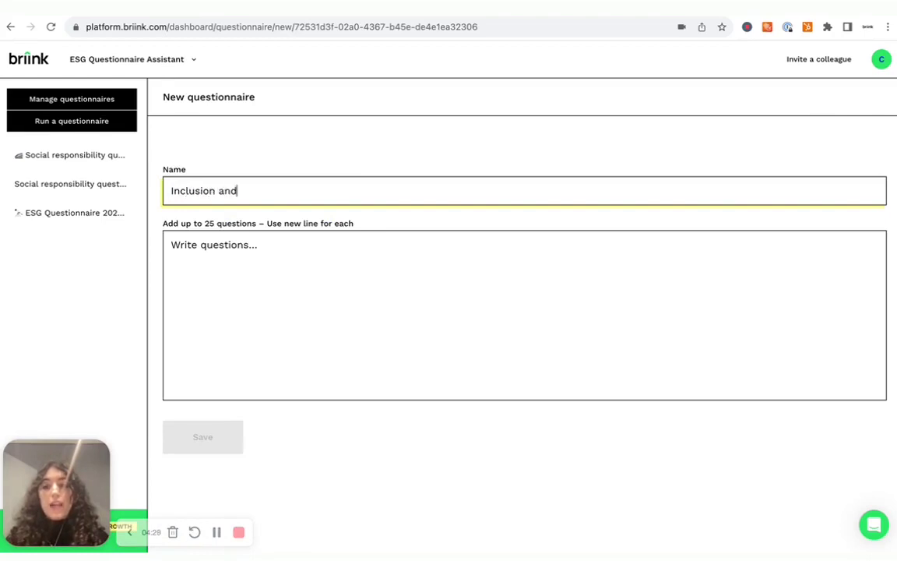
text( Diversity Ques)
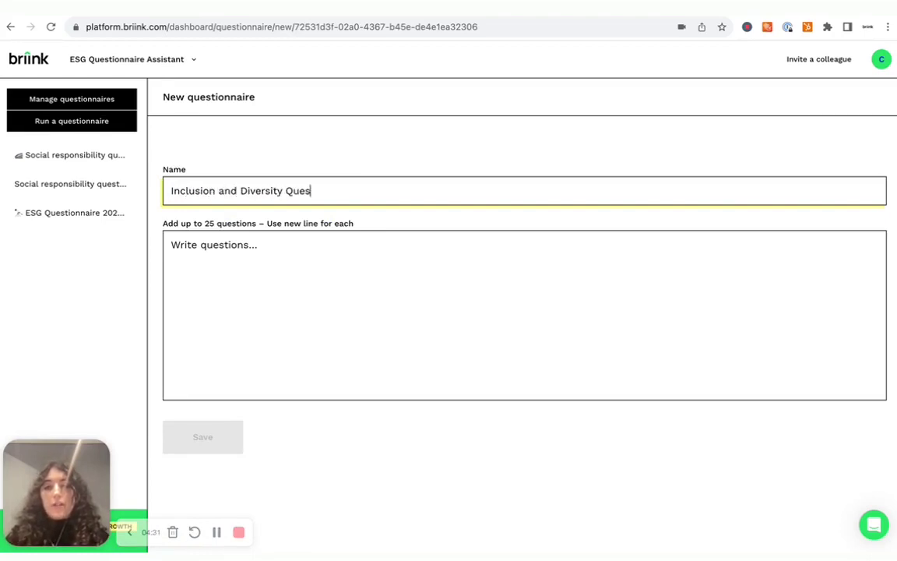
text(tionnaire 2023)
Paste the four prepared questions, remove the blank lines between them, and save
click(268, 247)
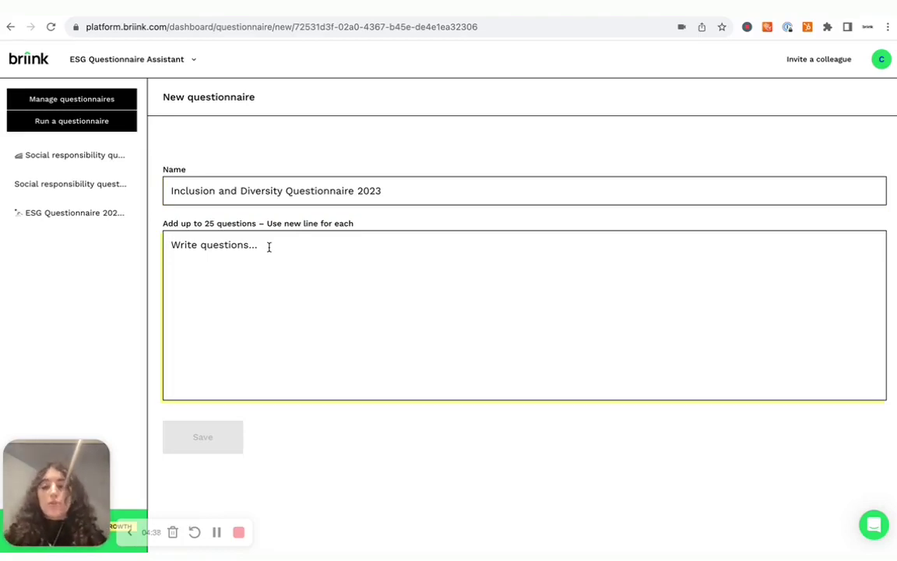
text(What measure does the company take to promote inclusivity and diversity?    How does the company promote the well-being of its employees?    What's the percentage of female employees in the company?    Does company have an anti-bribery policy?)
click(194, 280)
key(BackSpace)
key(BackSpace)
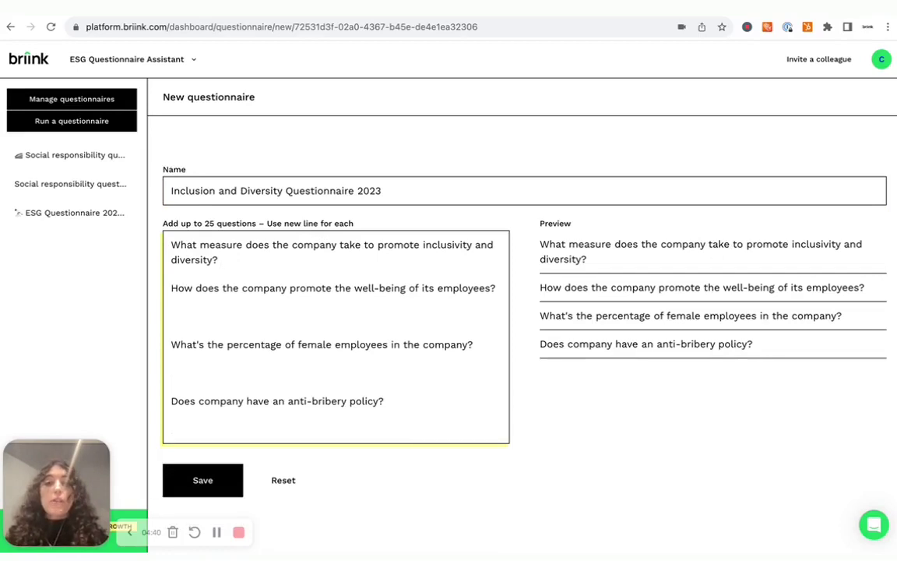
click(211, 319)
key(BackSpace)
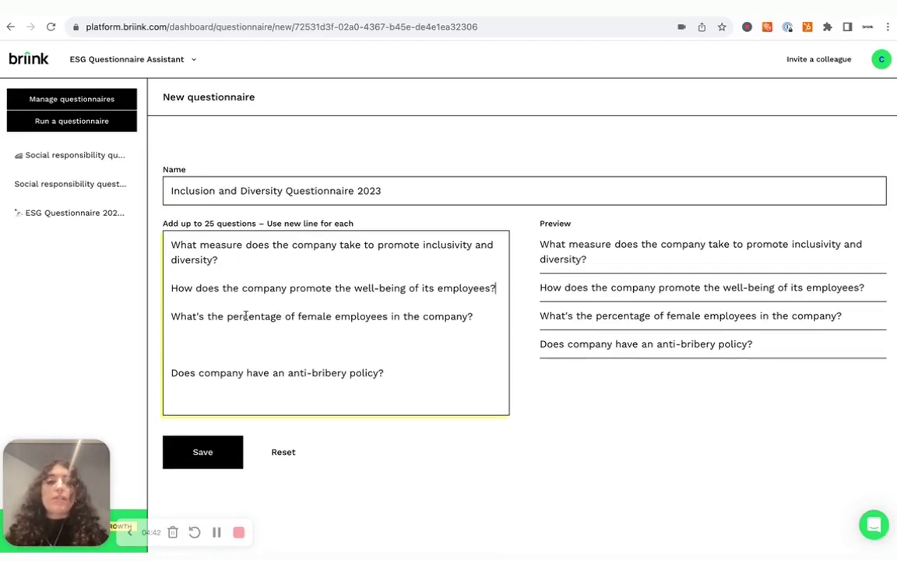
click(199, 349)
key(BackSpace)
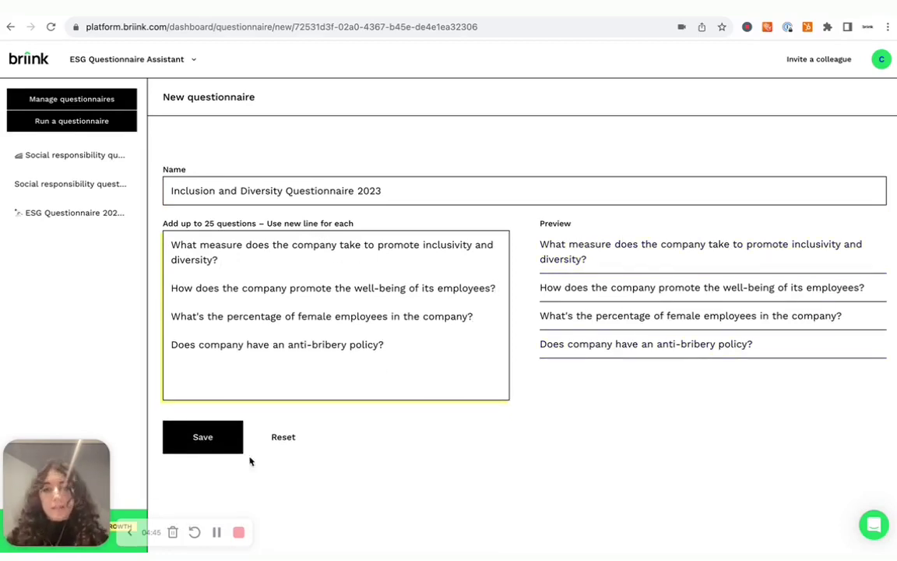
click(206, 447)
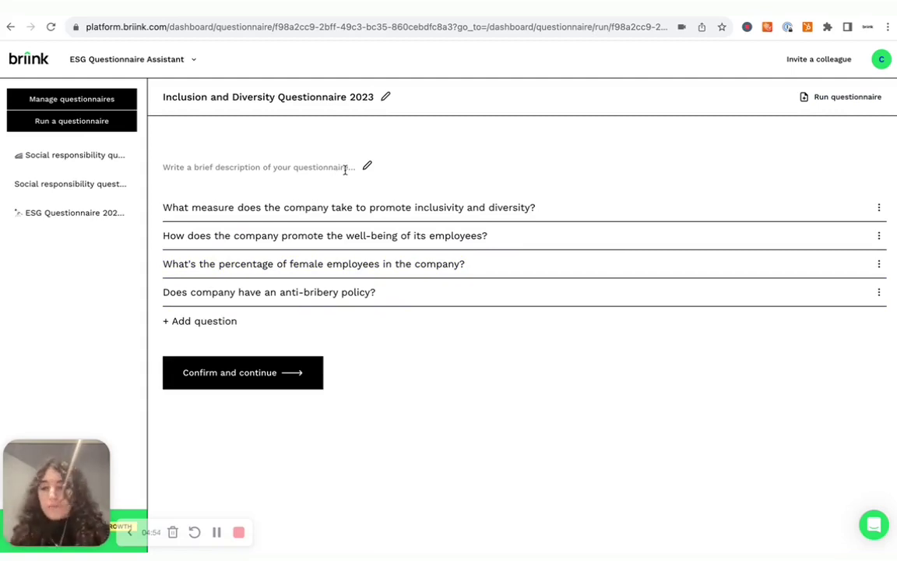
Run the questionnaire on documents chosen from the file history
click(838, 101)
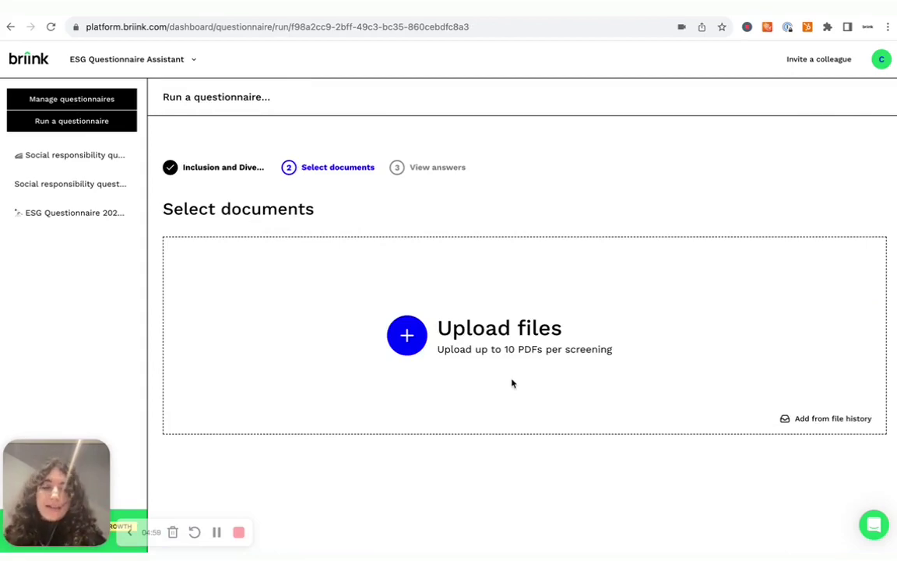
click(800, 421)
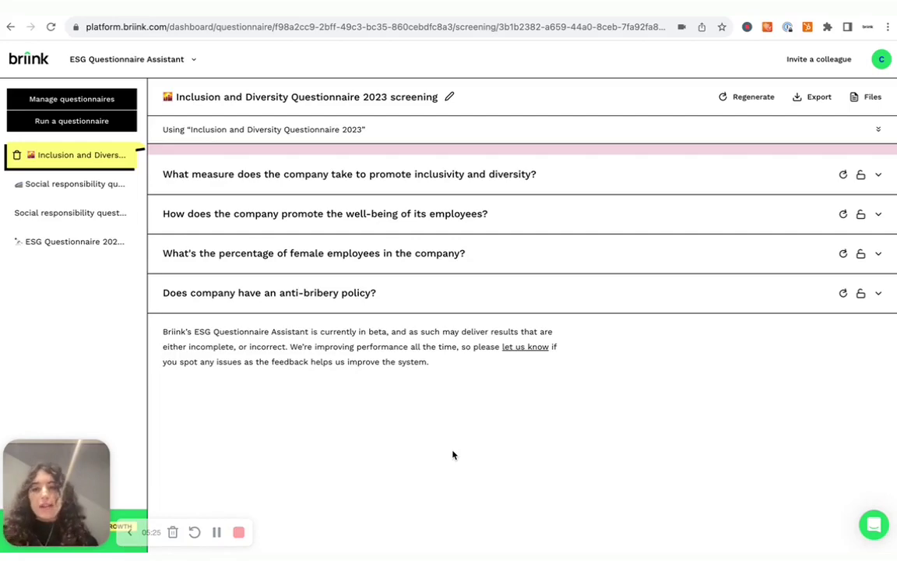
Expand the inclusivity and diversity answer and highlight its page 81 source excerpt
click(551, 175)
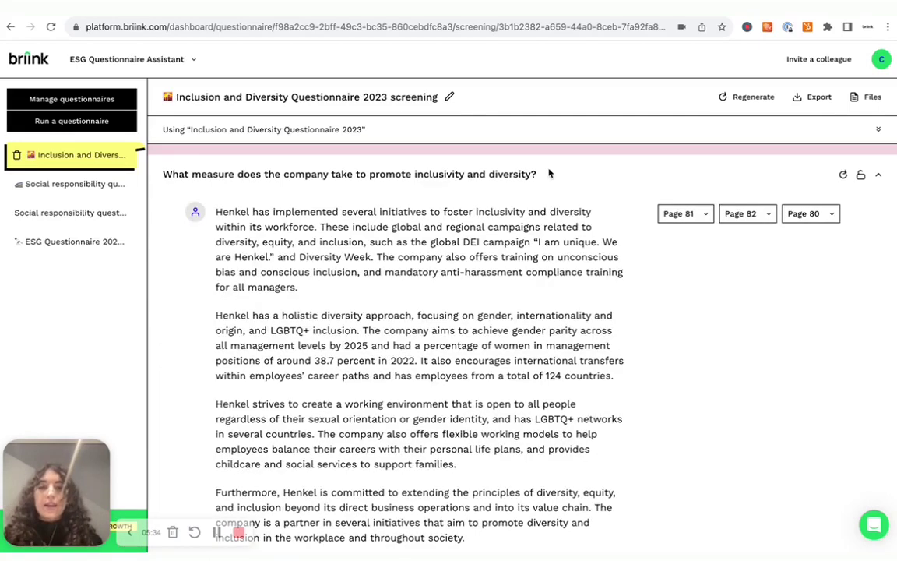
scroll(513, 267, down, 2)
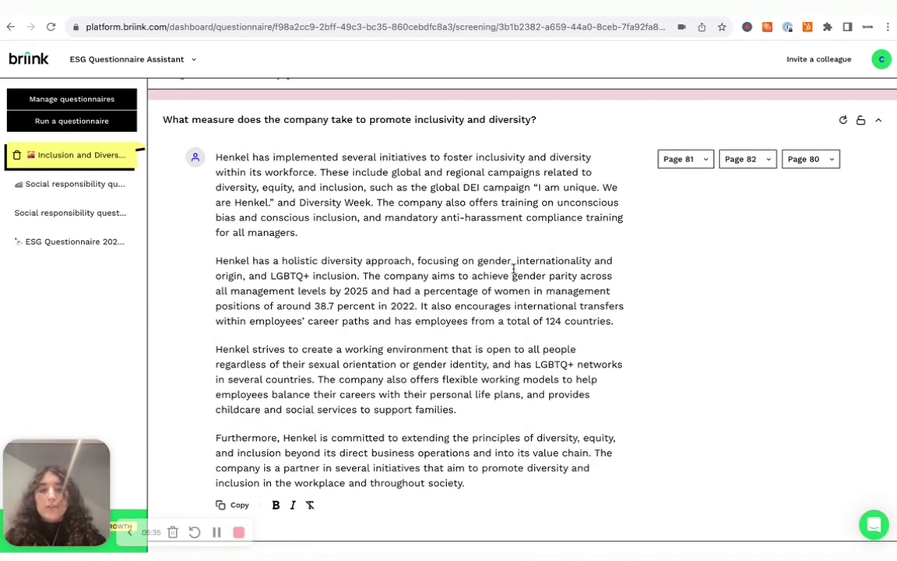
click(705, 162)
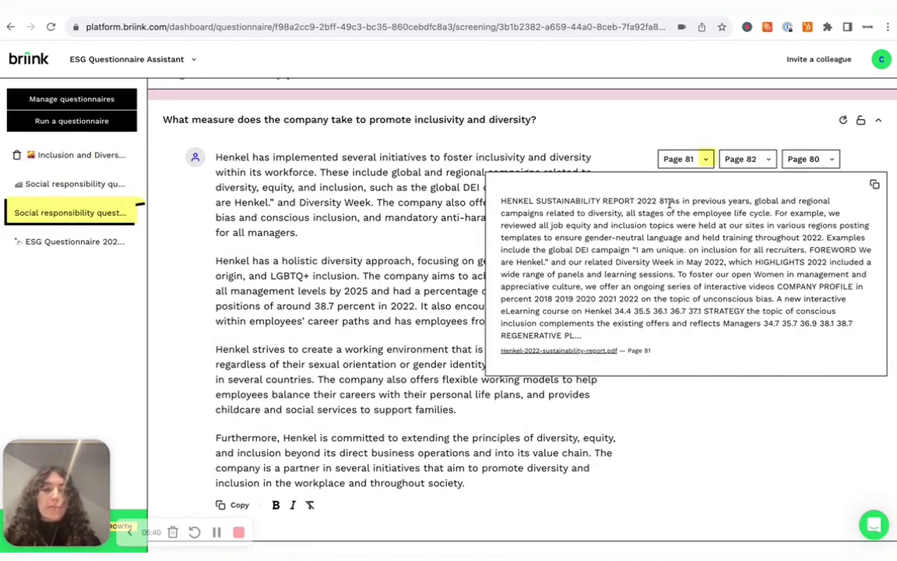
drag(670, 203, 586, 338)
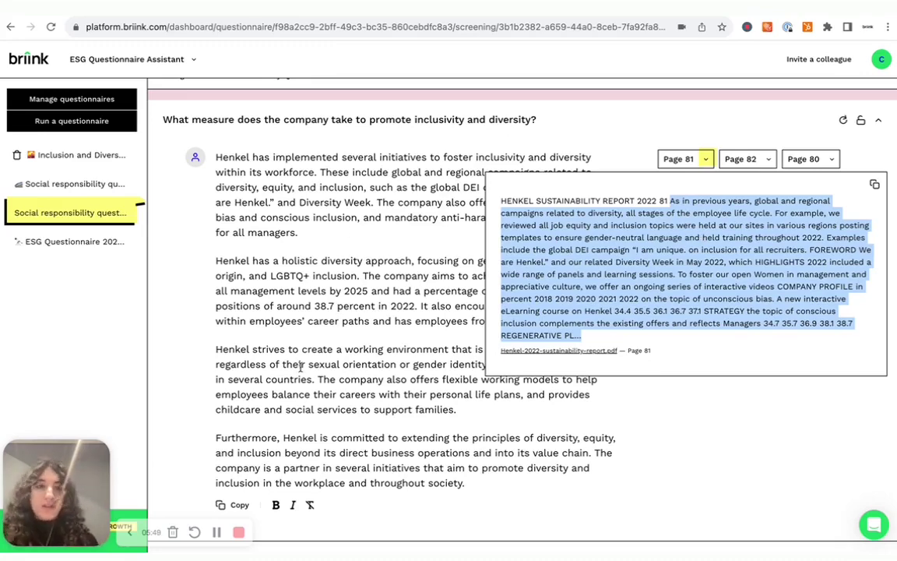
Delete the closing 'Furthermore…' value-chain paragraph from the inclusivity answer
scroll(296, 362, down, 2)
scroll(291, 287, up, 1)
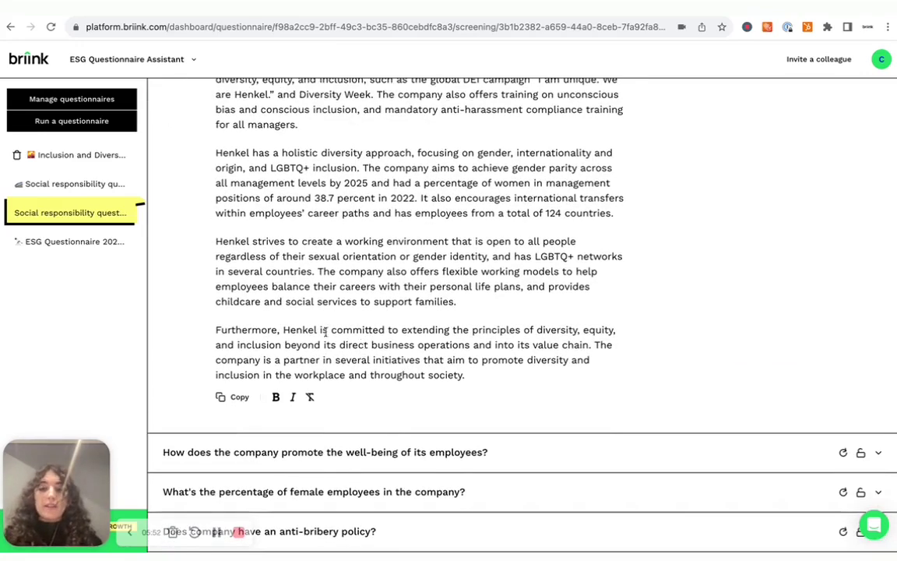
scroll(471, 378, up, 1)
scroll(471, 377, up, 2)
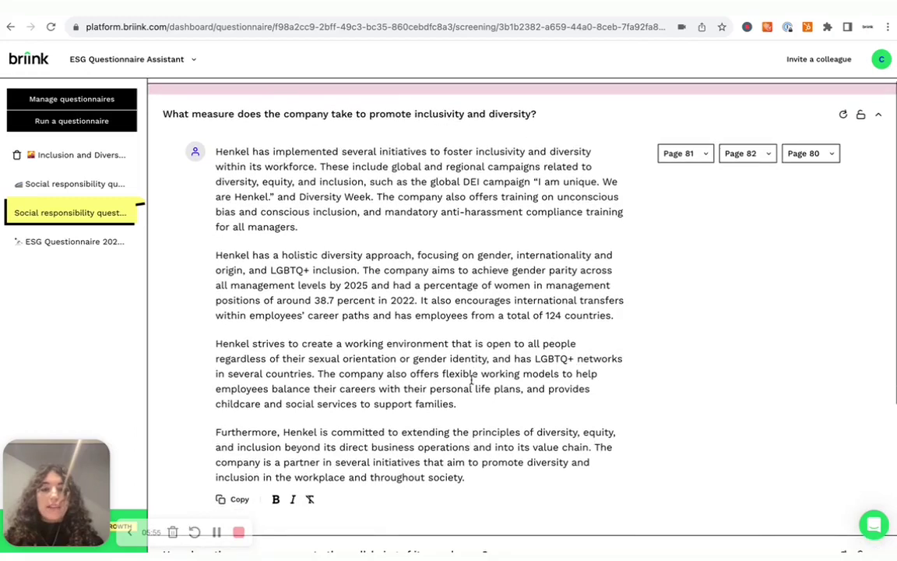
drag(466, 477, 360, 463)
drag(295, 442, 214, 434)
key(BackSpace)
key(BackSpace)
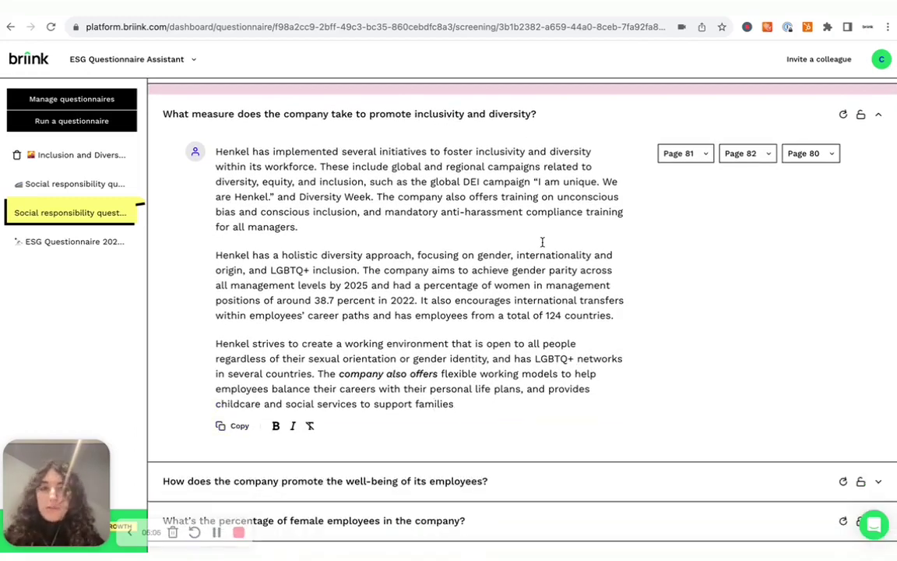
Lock the female-employees, well-being and inclusivity answers, then regenerate the anti-bribery answer
click(876, 114)
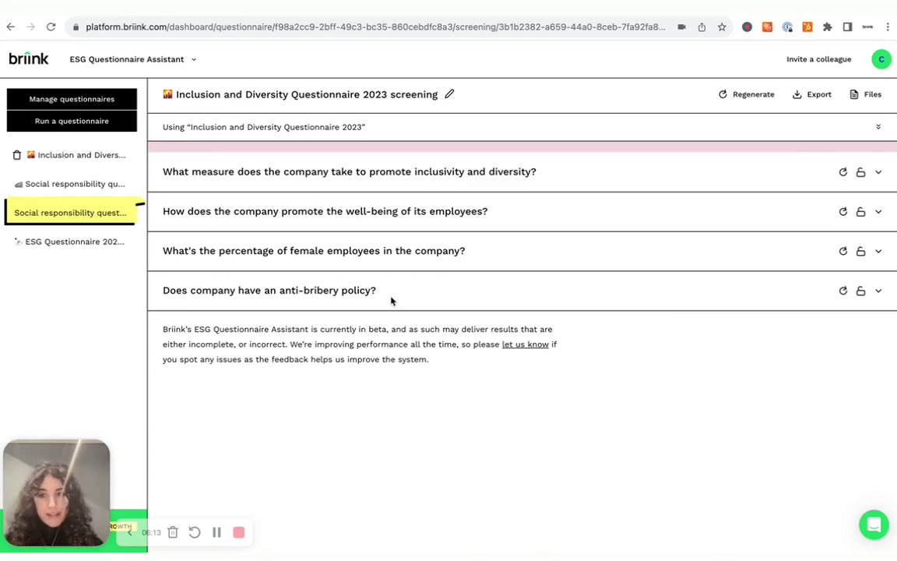
click(878, 292)
scroll(430, 387, down, 2)
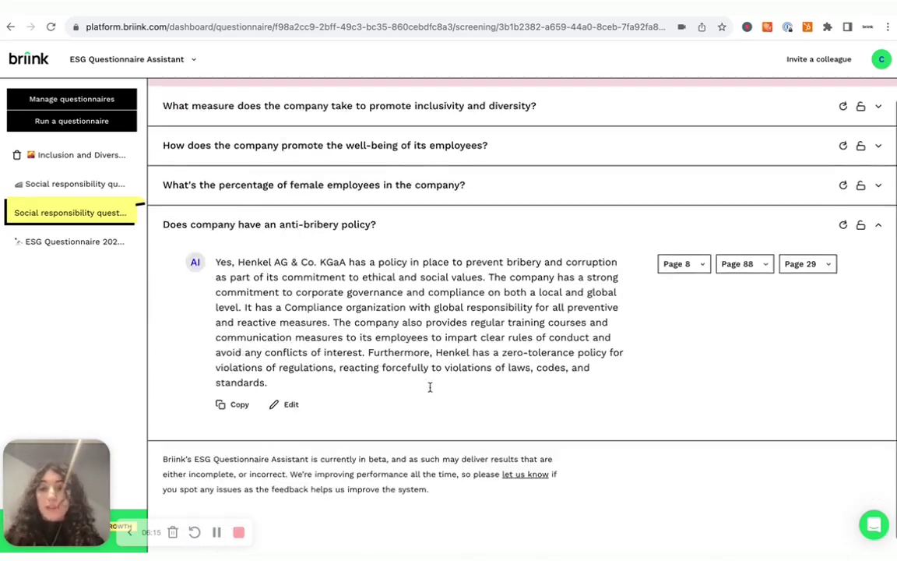
scroll(430, 387, up, 2)
click(861, 254)
click(861, 215)
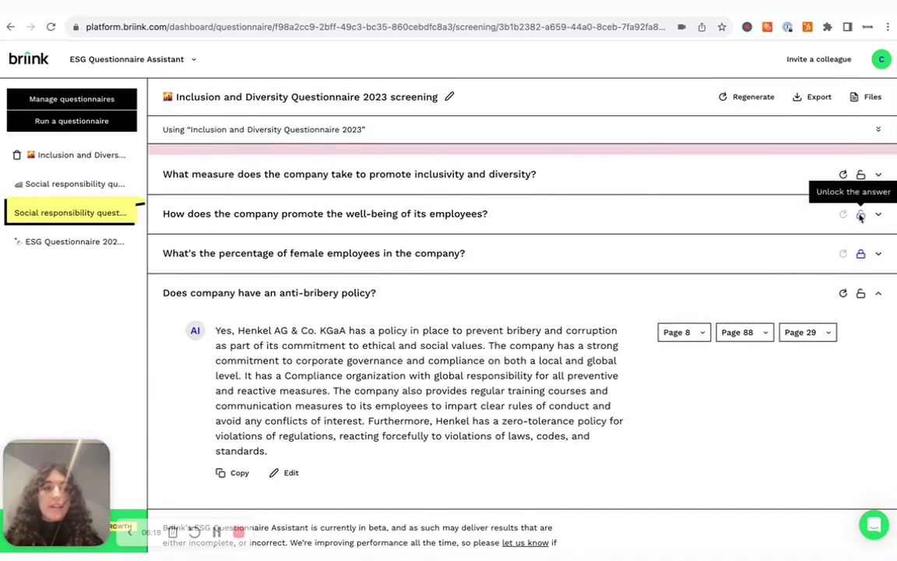
click(860, 174)
click(843, 293)
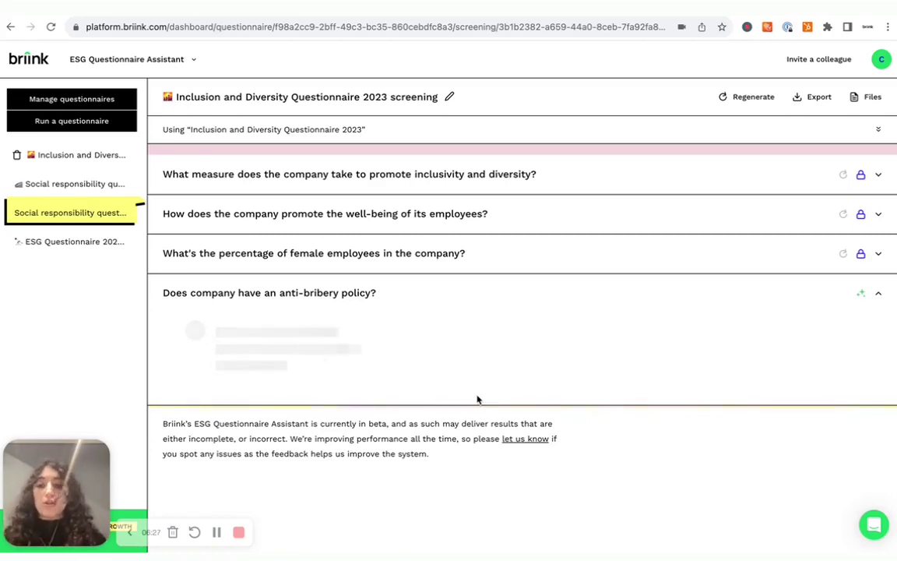
Dismiss the export format dialog without downloading and show the questionnaire's files
click(819, 100)
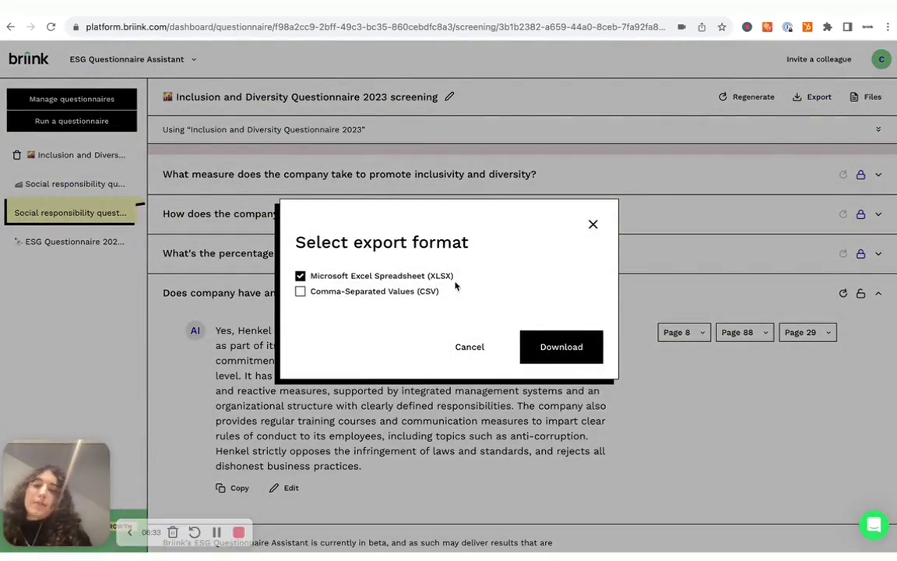
click(593, 224)
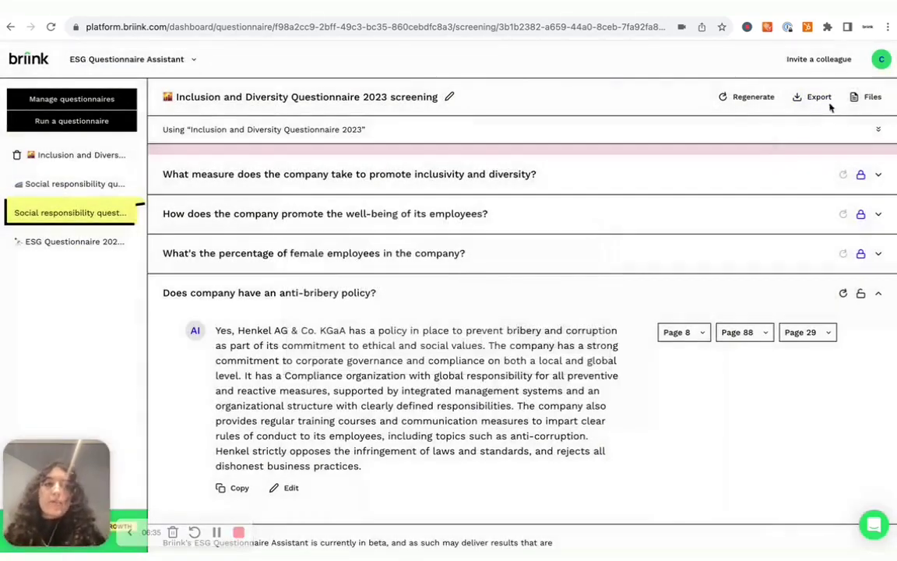
click(865, 97)
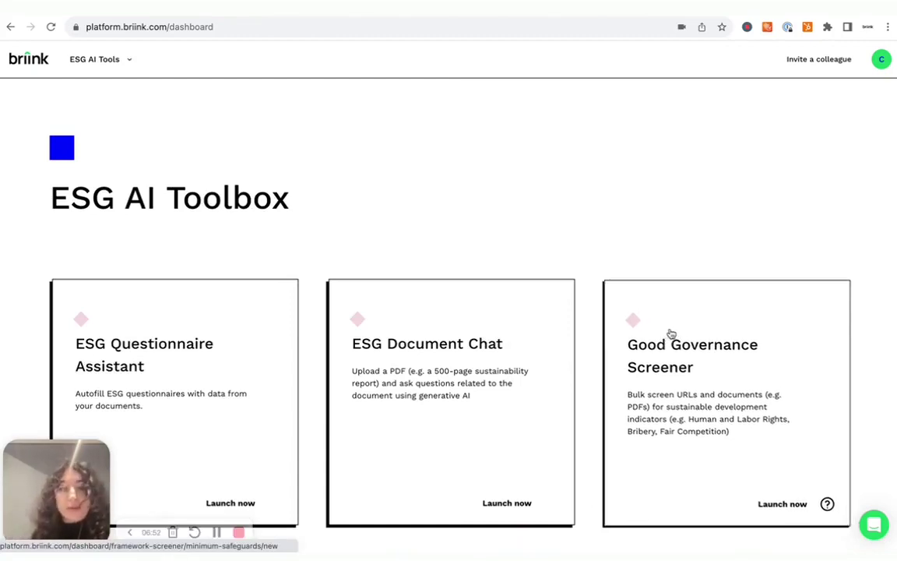
Launch Good Governance Screener on Henkel-2022-sustainability-report.pdf from file history
click(670, 335)
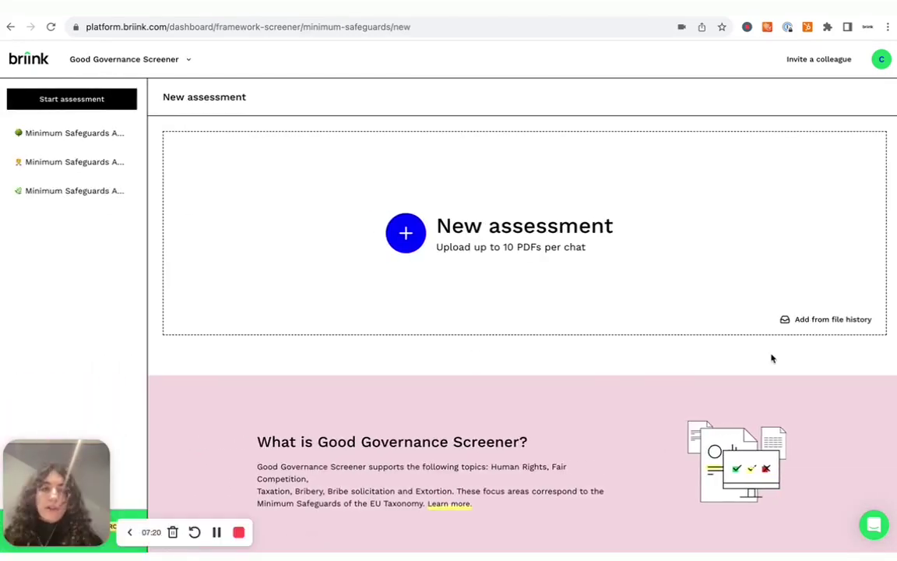
click(801, 323)
click(238, 187)
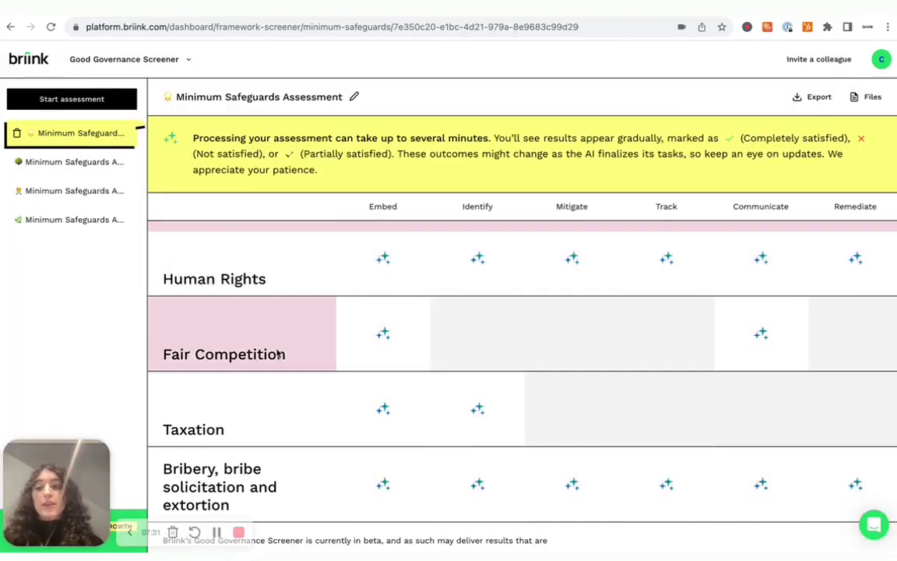
Scroll the assessment table while the Human Rights, Fair Competition and Taxation scores come in
scroll(276, 353, down, 1)
scroll(277, 353, up, 1)
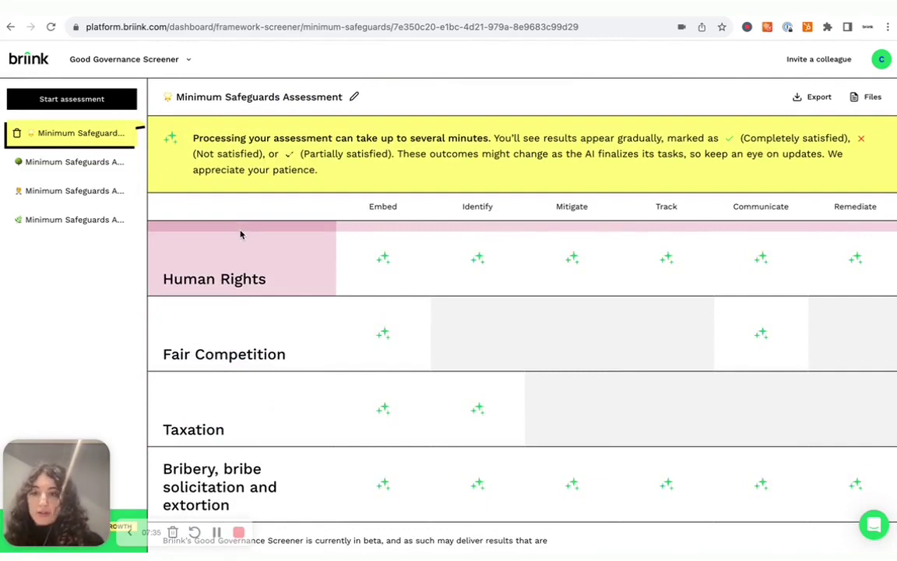
scroll(227, 343, down, 1)
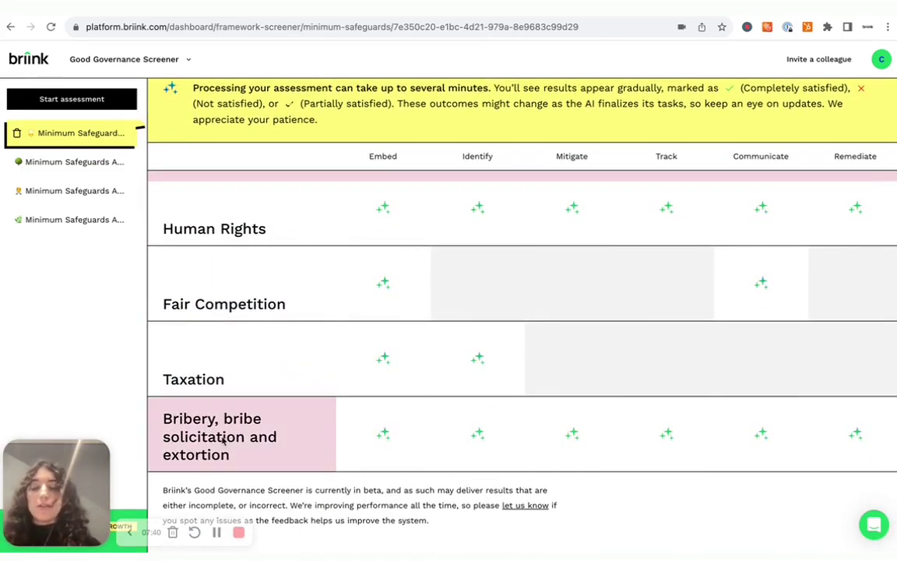
scroll(425, 228, up, 1)
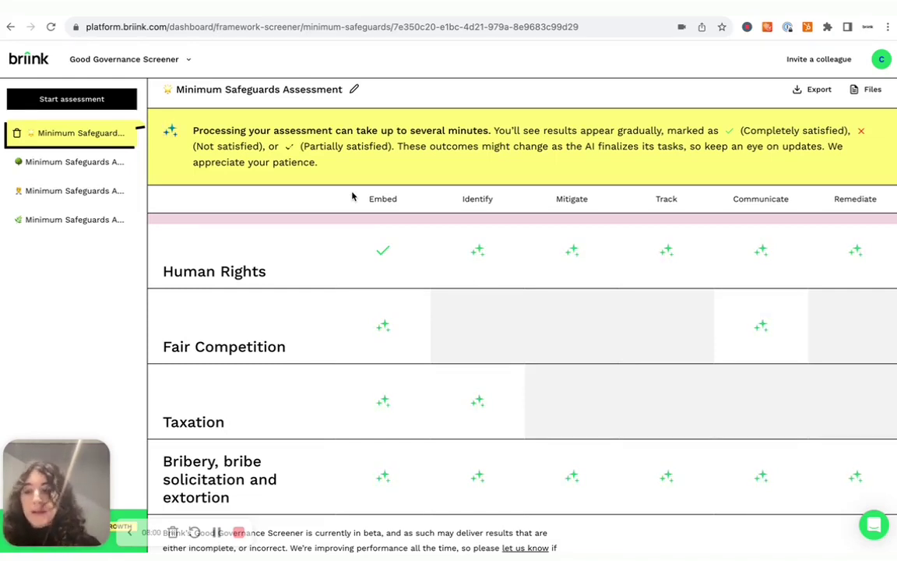
mouse_move(542, 307)
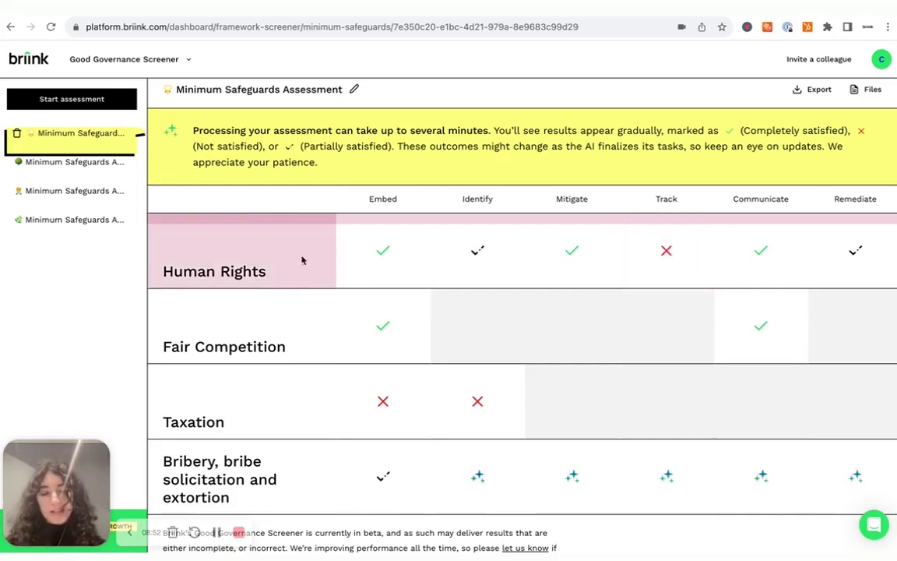
Open the Human Rights Embed details and highlight the first criterion statement
click(360, 255)
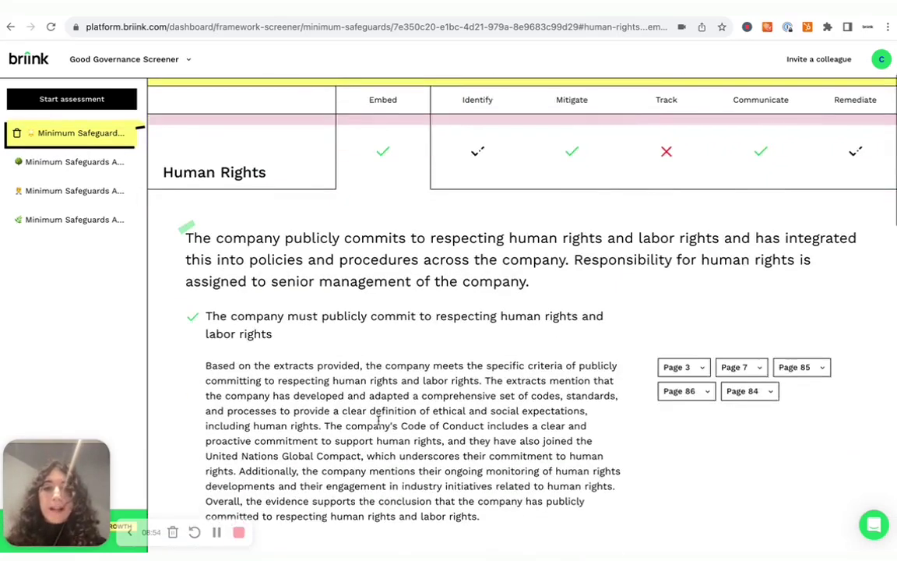
drag(208, 254, 279, 279)
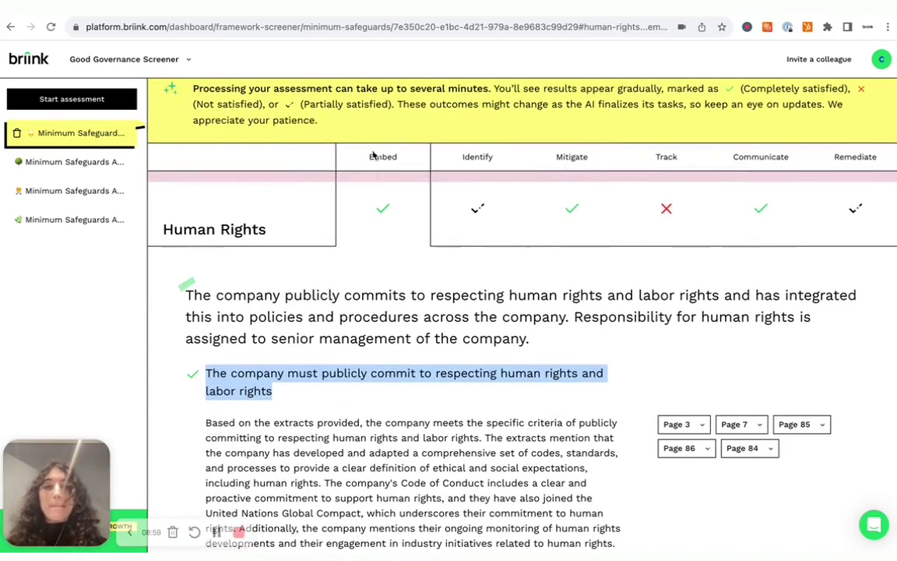
mouse_move(376, 152)
scroll(300, 331, down, 3)
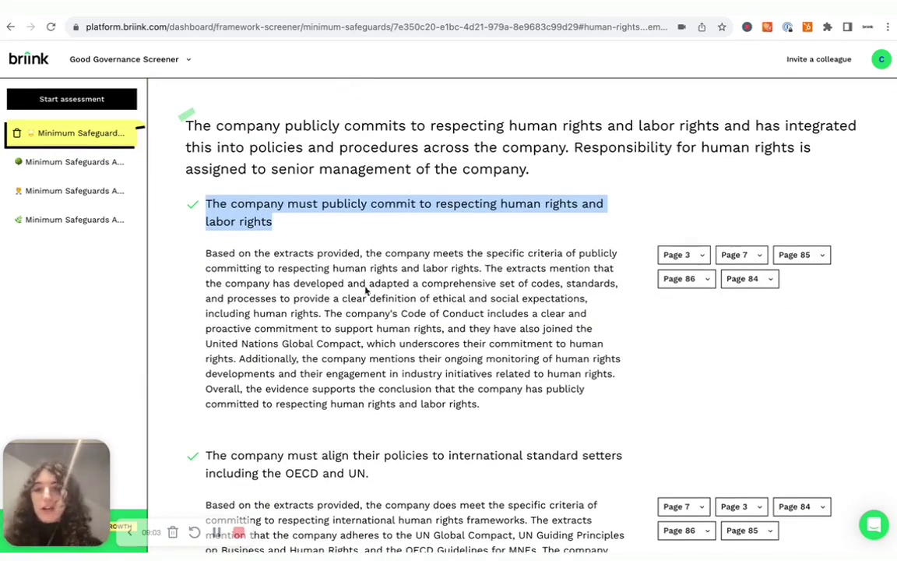
Highlight that criterion's reasoning, then view and close its page 3 Henkel social standards extract
drag(204, 253, 494, 409)
click(702, 255)
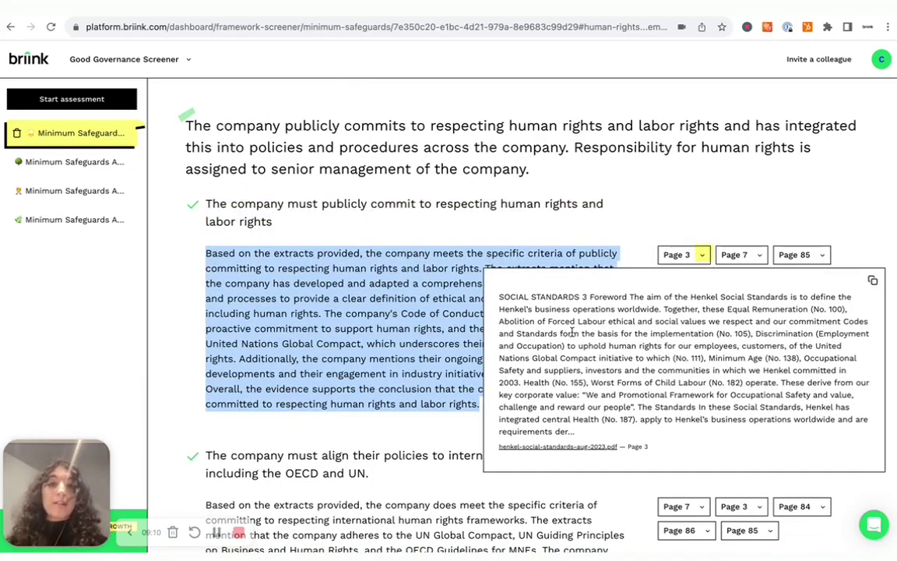
click(302, 442)
scroll(303, 441, down, 5)
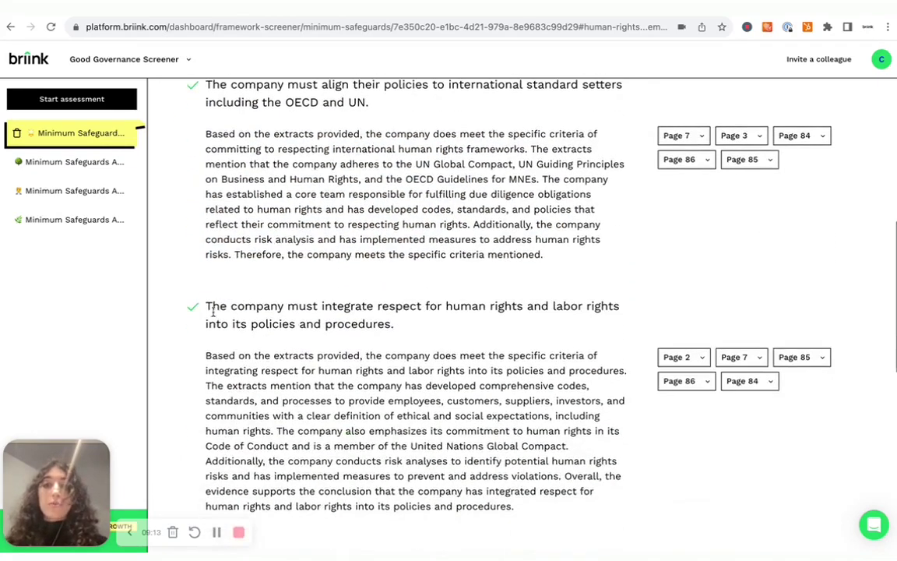
scroll(398, 323, up, 8)
Show the Human Rights Identify, Mitigate and Track findings in turn, ending on Track
click(491, 275)
click(581, 279)
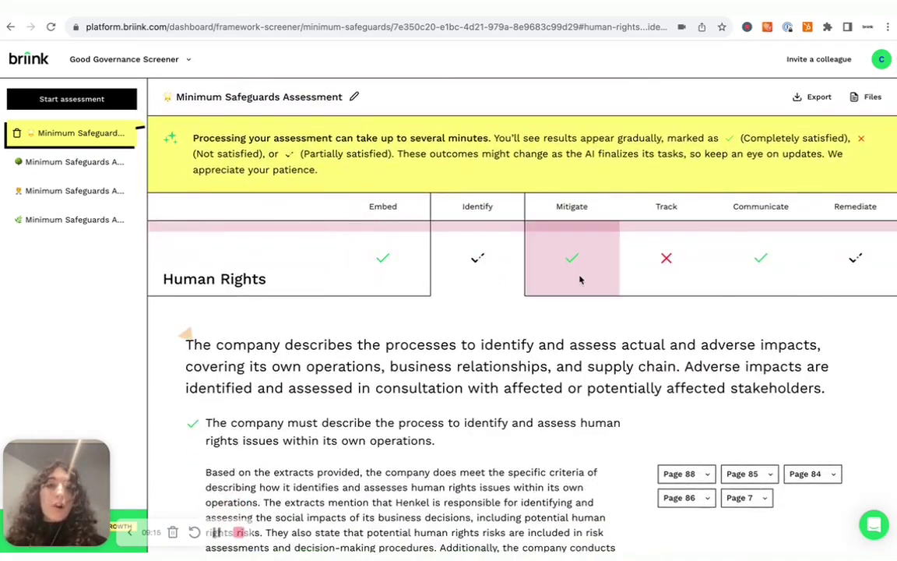
click(671, 263)
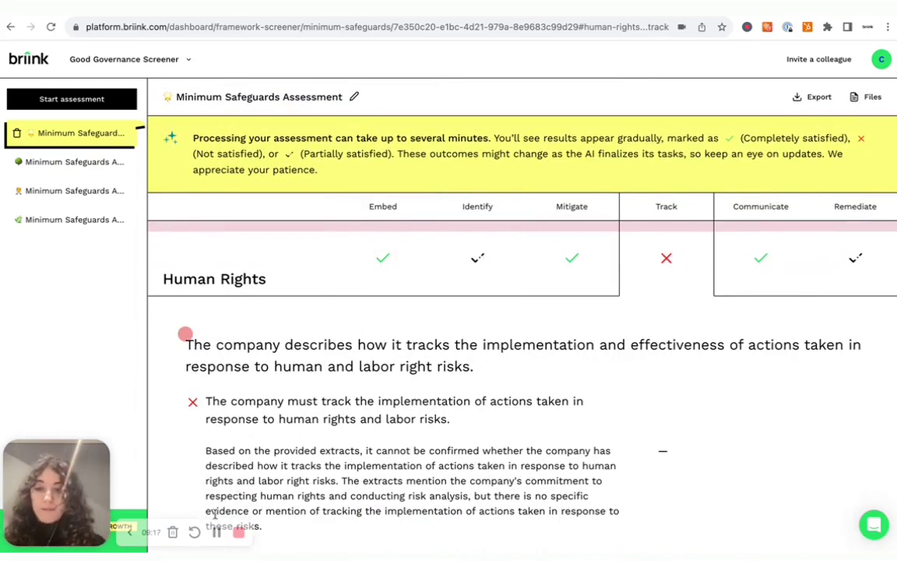